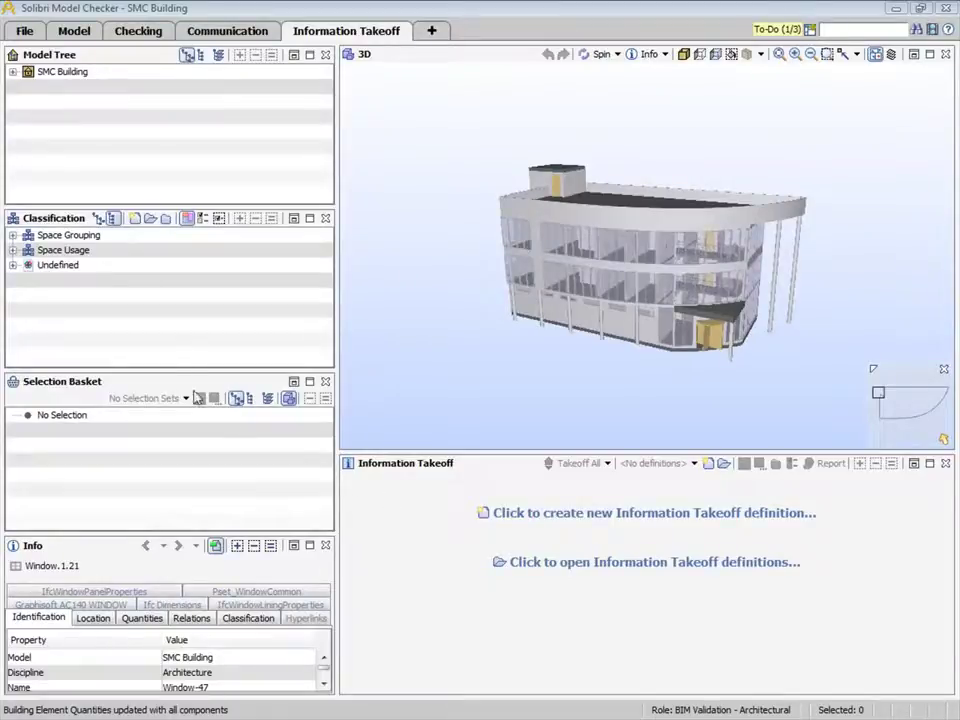
Add the "Building Elements - Uniformat" classification to the model.
click(152, 220)
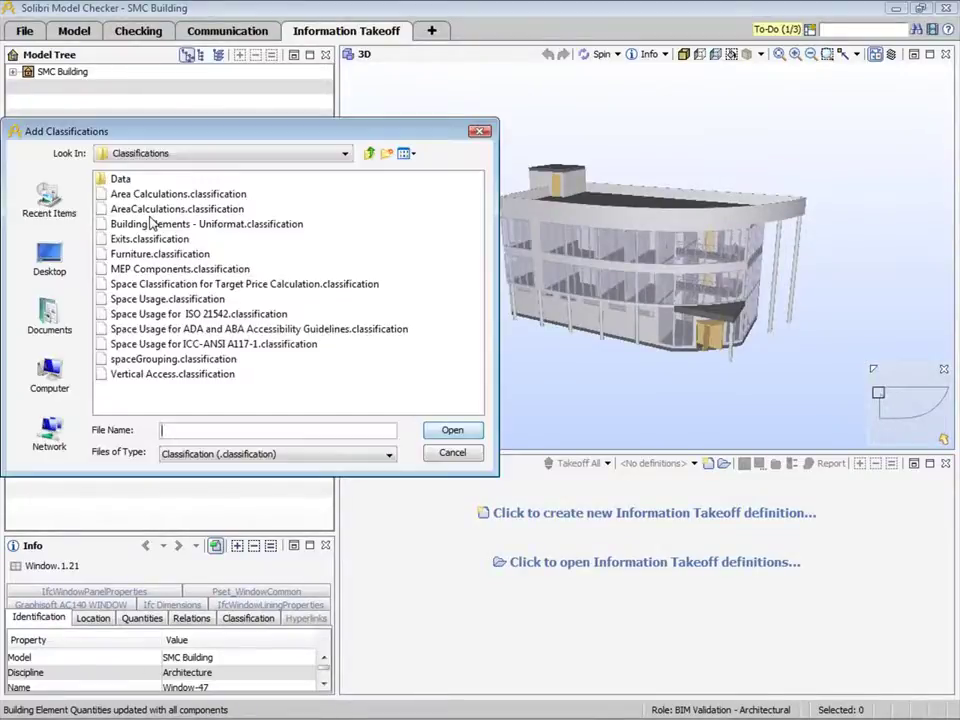
click(153, 225)
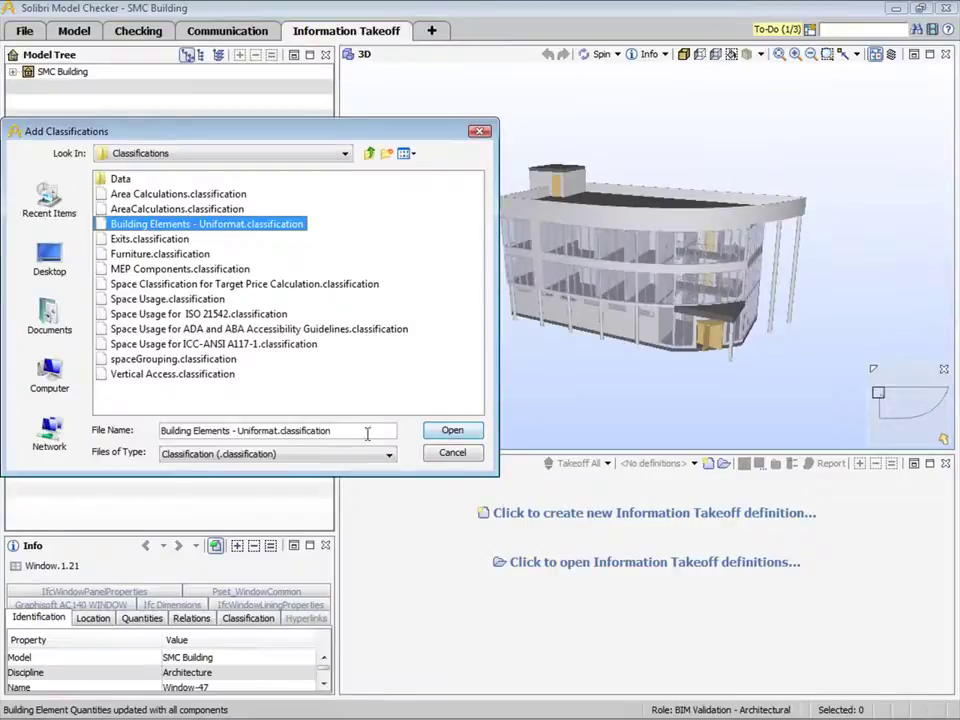
click(433, 432)
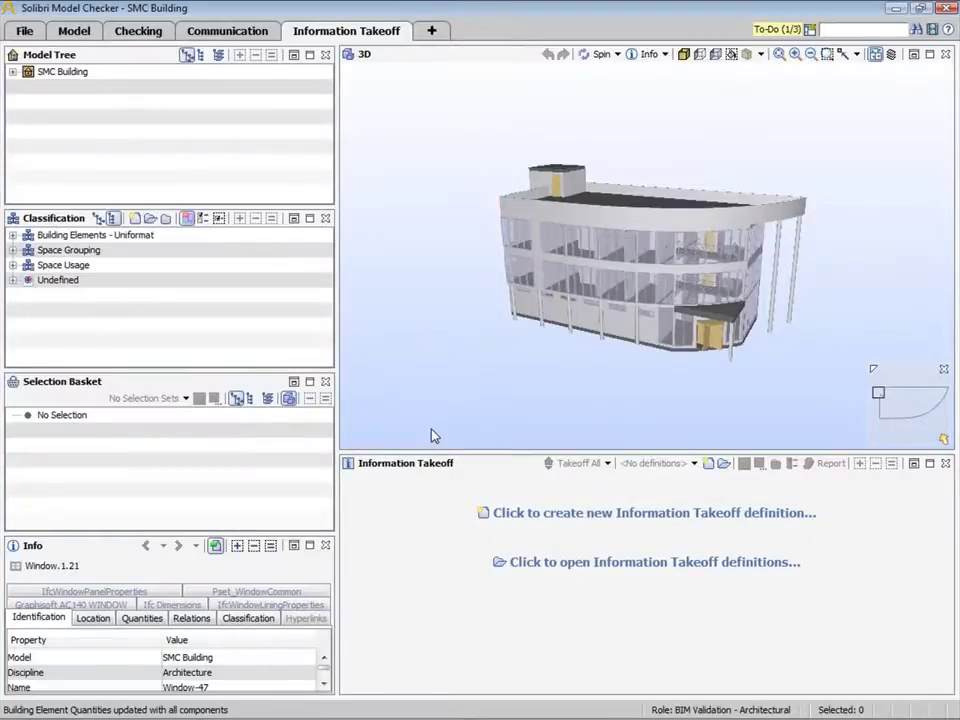
Expand the Uniformat classification and view the B1010 Floor Construction, B1020 Roof Construction and B2010 Exterior Walls components in 3D.
click(12, 236)
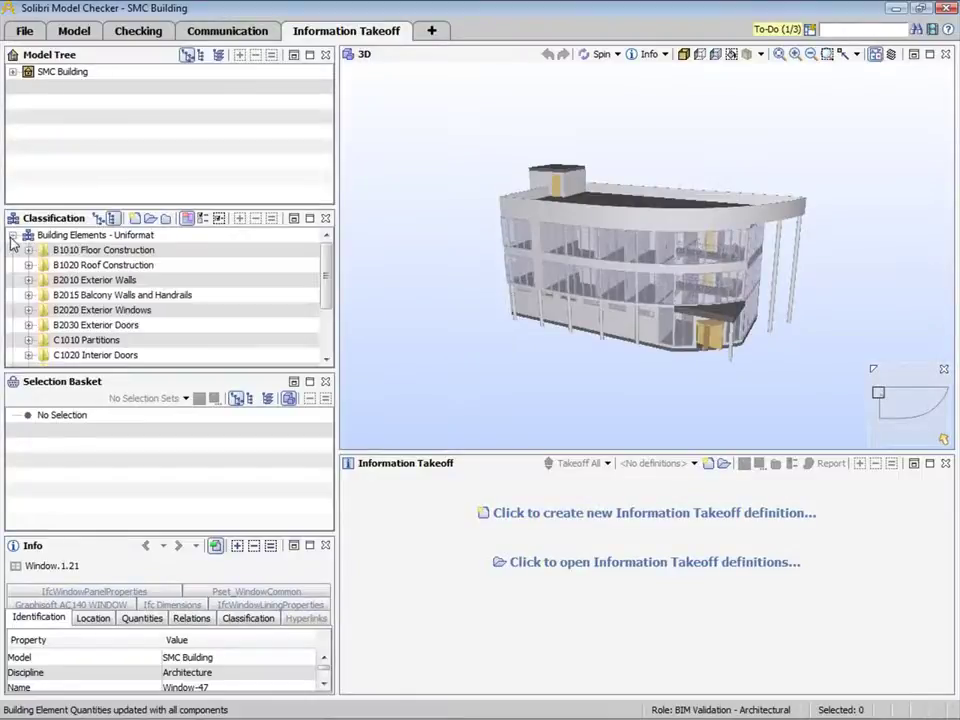
click(90, 252)
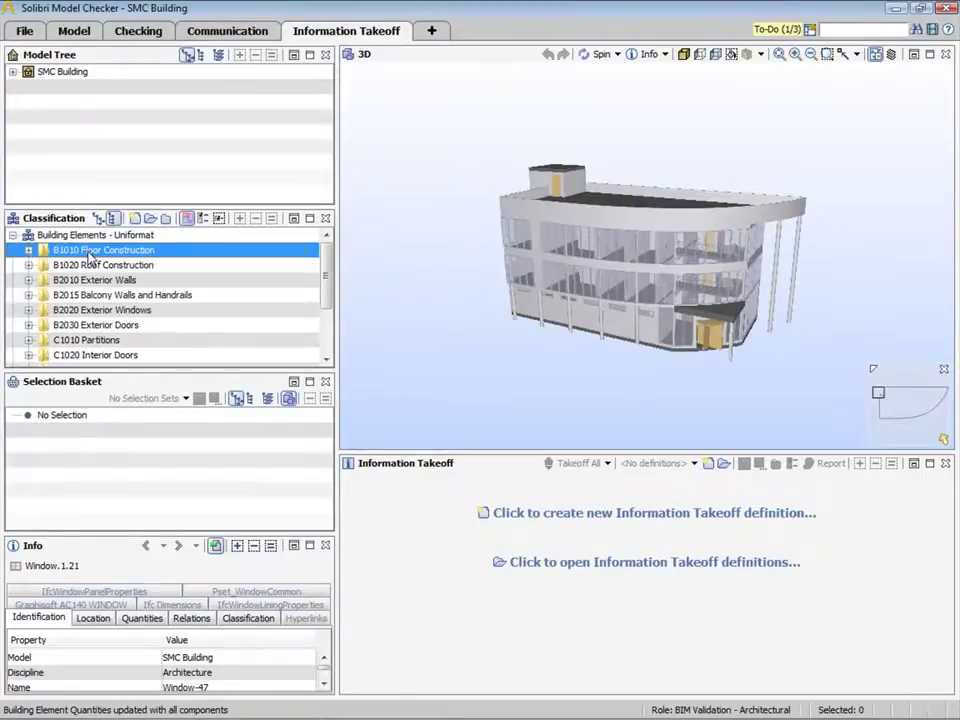
click(90, 266)
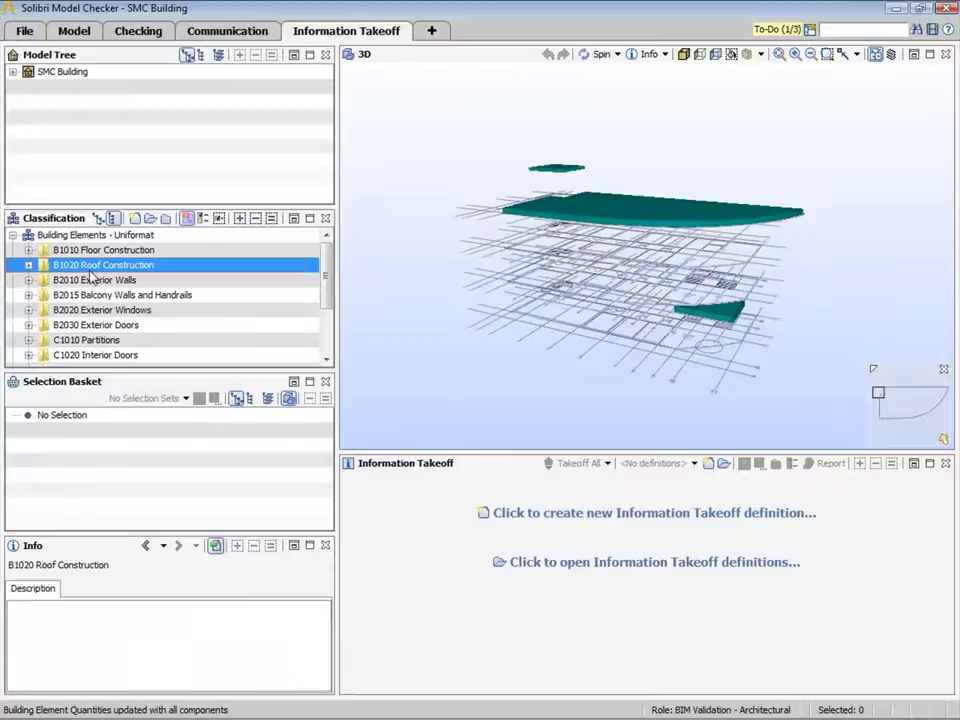
click(90, 281)
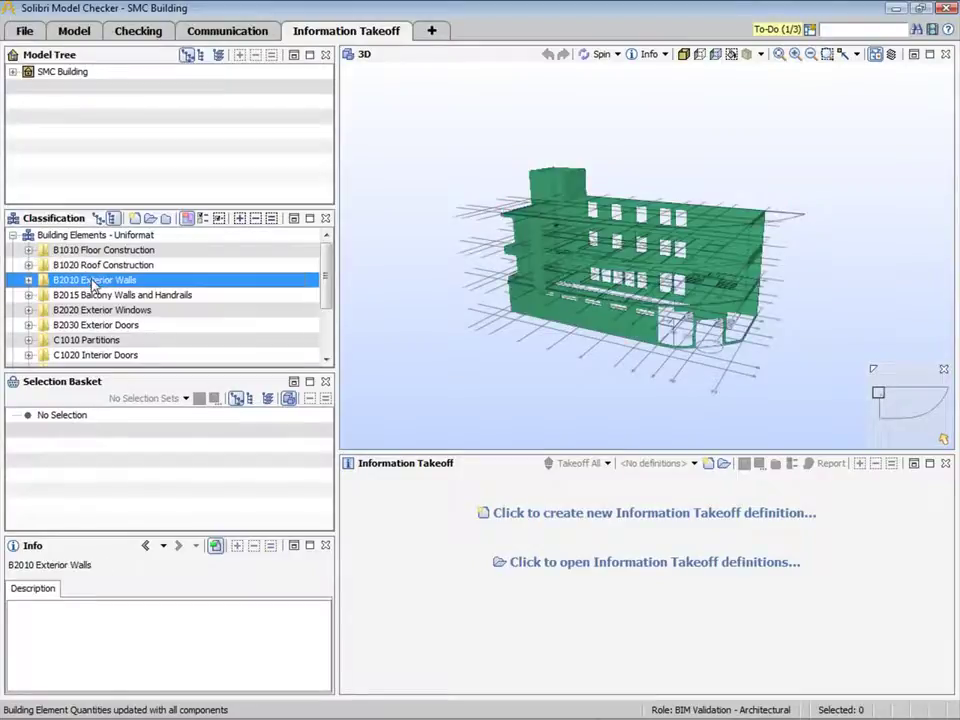
Examine the Uniformat classification rules with full types and classification names readable, including the "Basic Wall:*Exterior*" wall rule, and discard any changes.
click(203, 219)
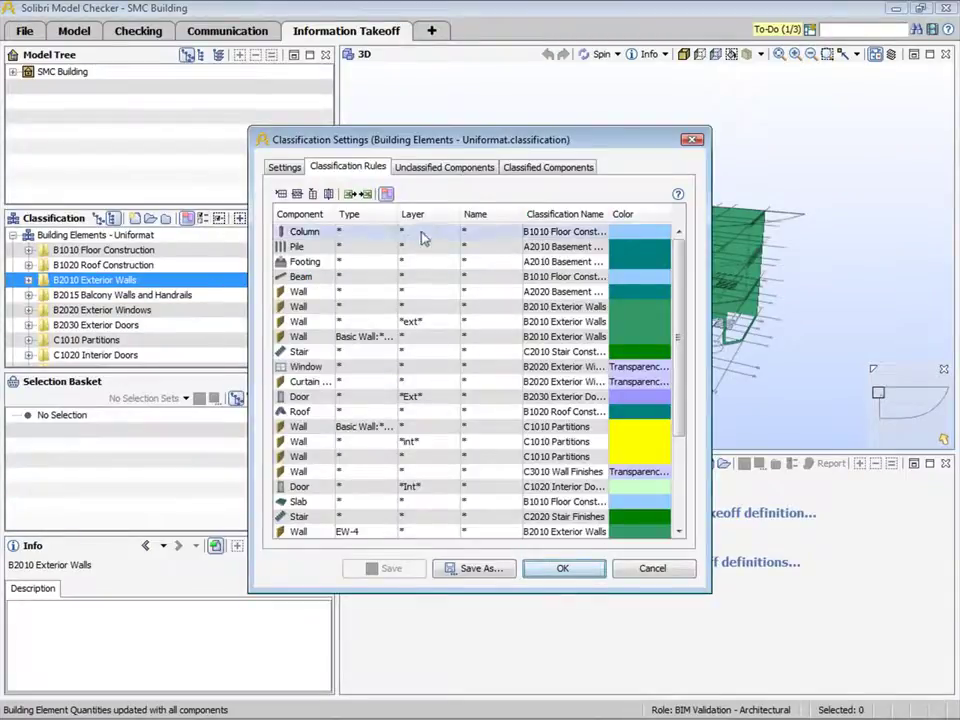
drag(396, 214, 436, 214)
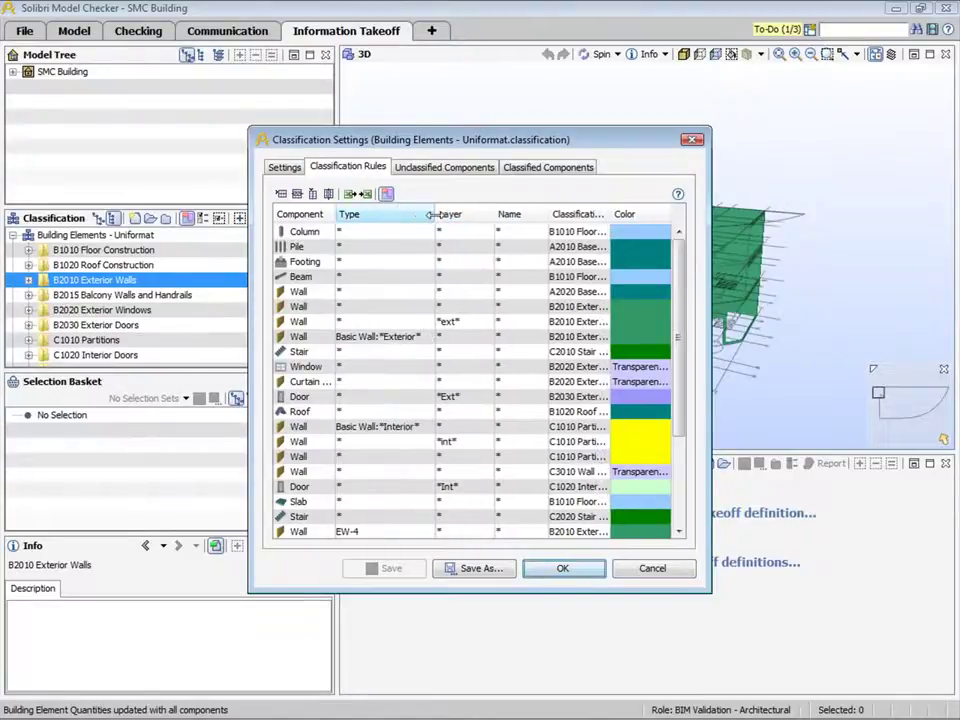
drag(542, 214, 508, 211)
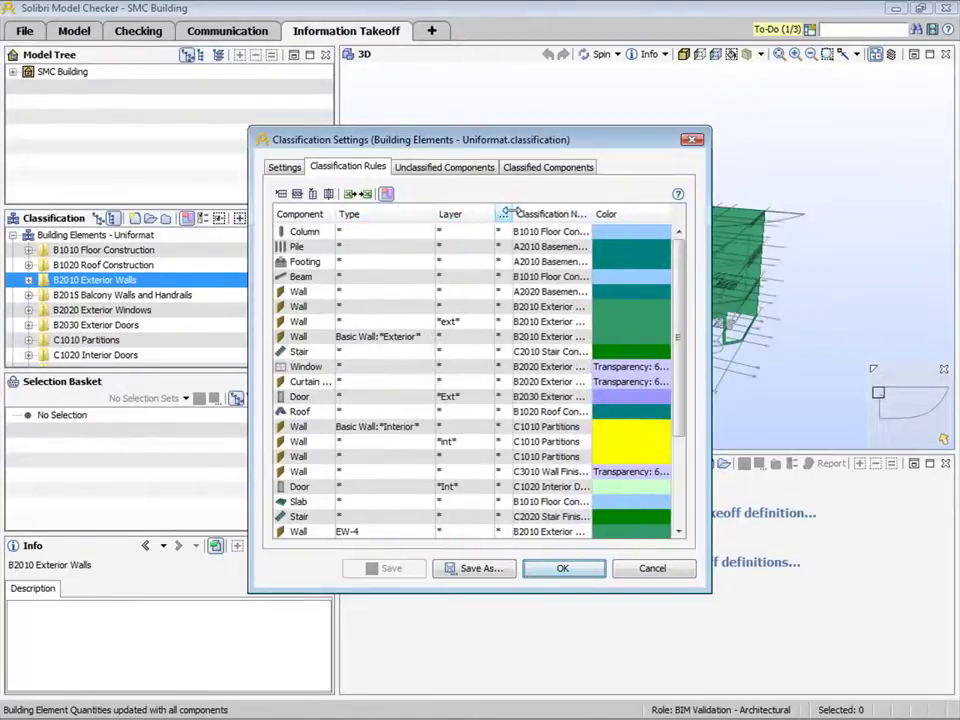
drag(593, 212, 632, 213)
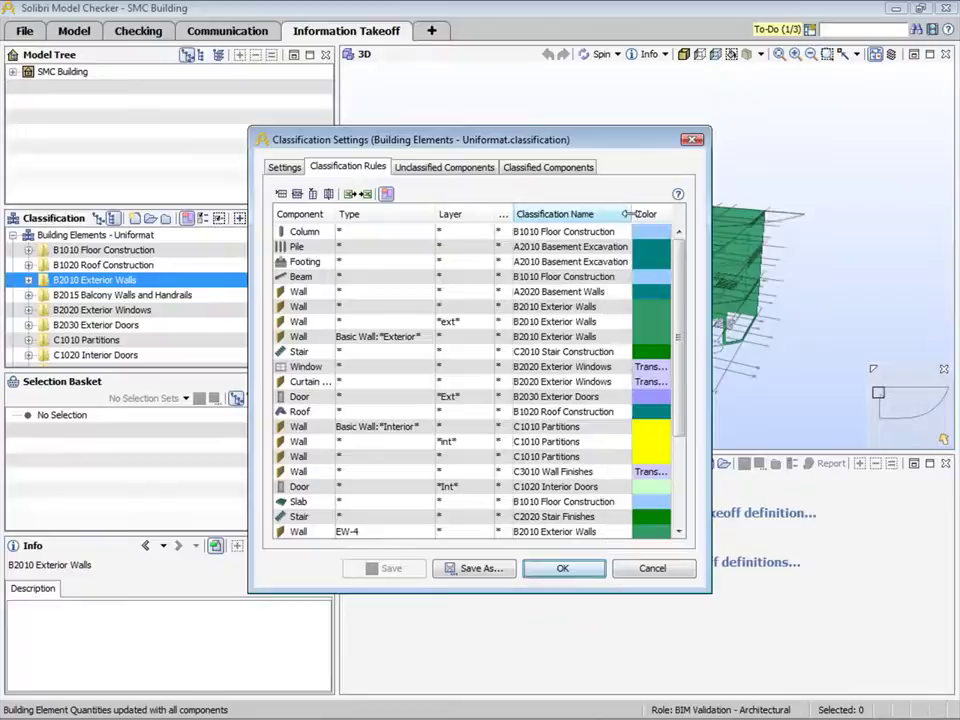
click(280, 338)
click(280, 341)
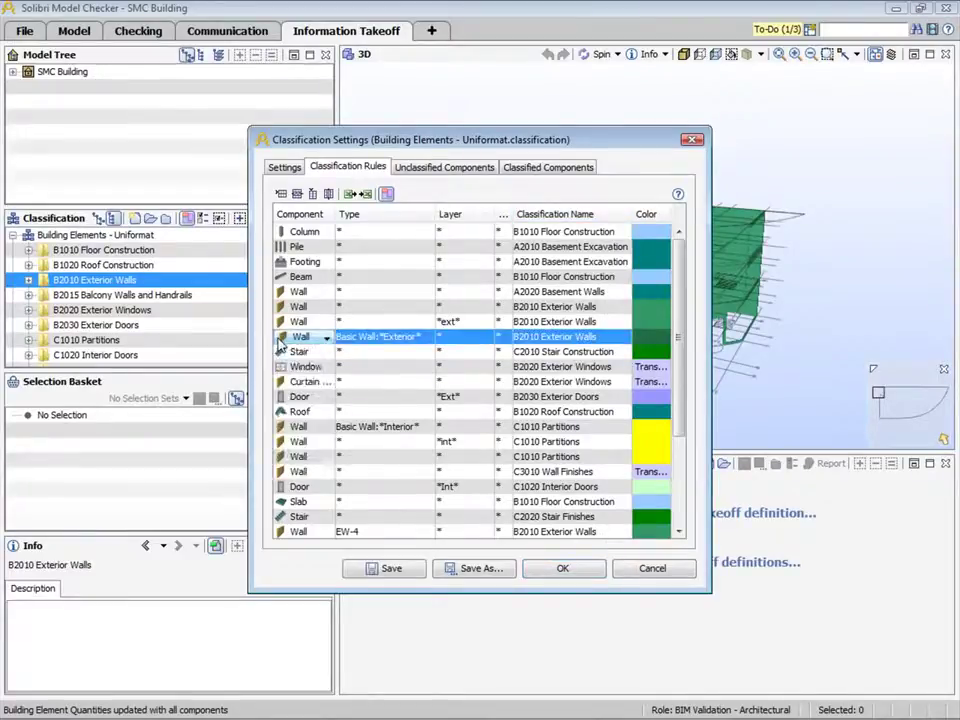
click(652, 569)
Show the whole building in 3D again and open only the Building Element Quantities takeoff definition.
click(686, 56)
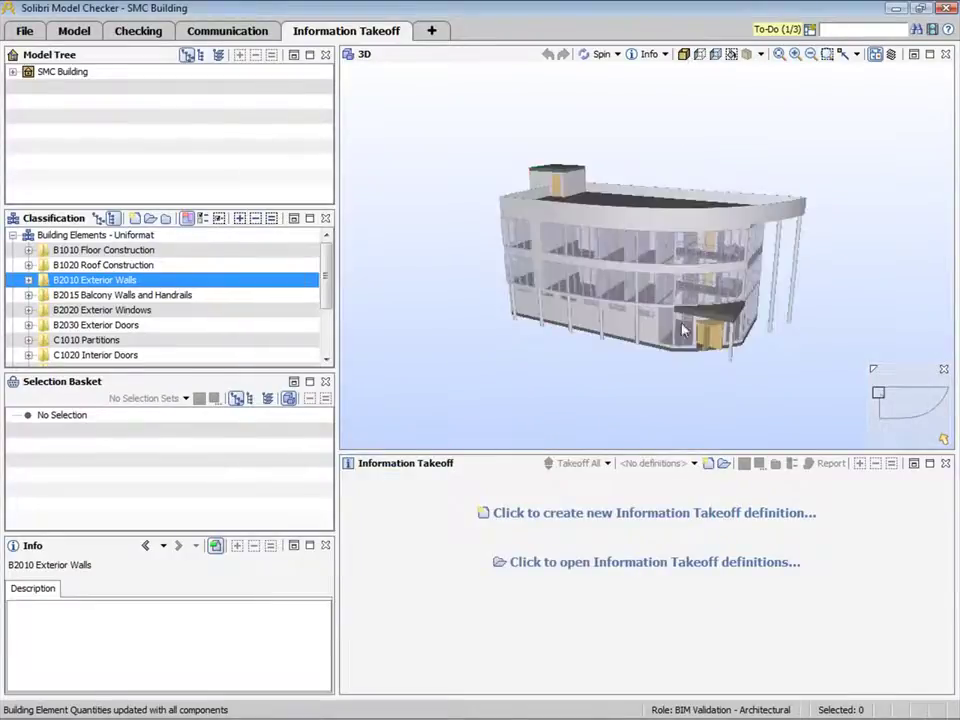
click(661, 566)
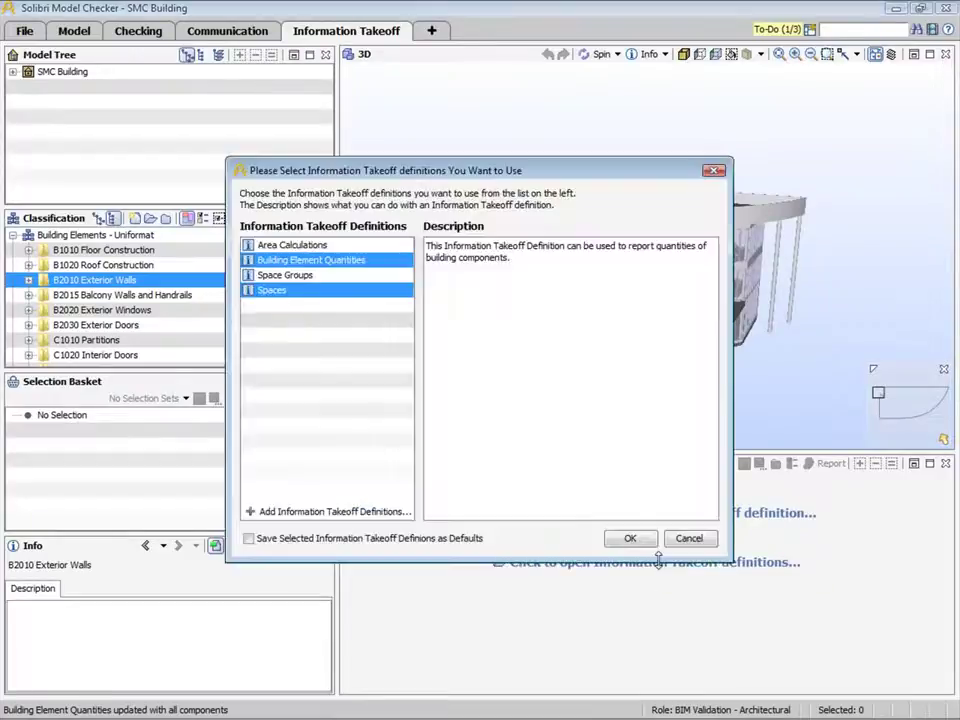
click(297, 261)
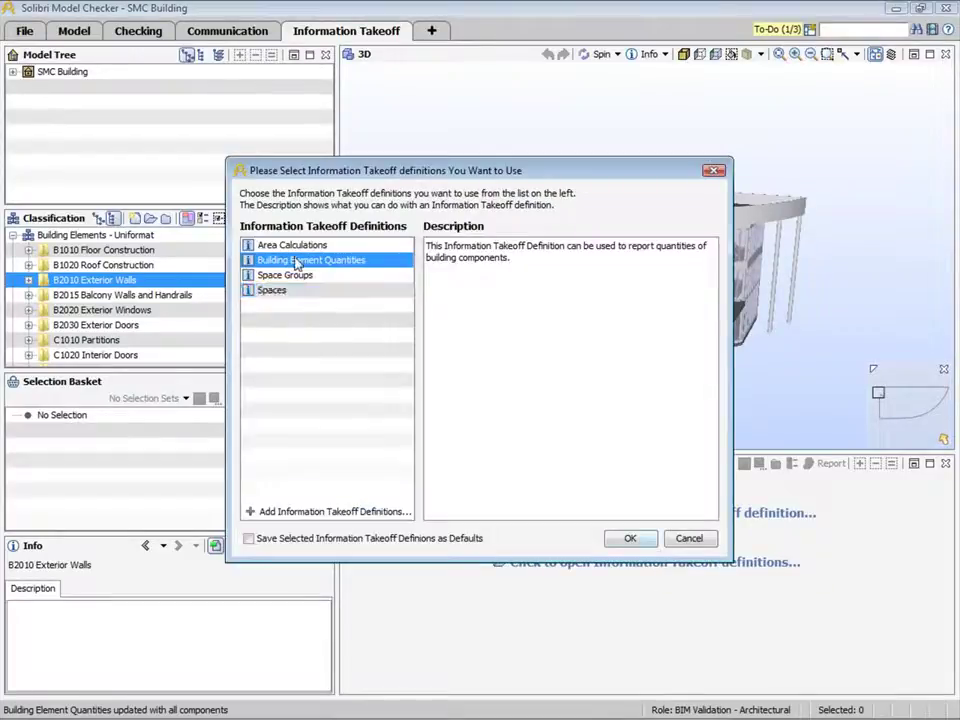
click(627, 542)
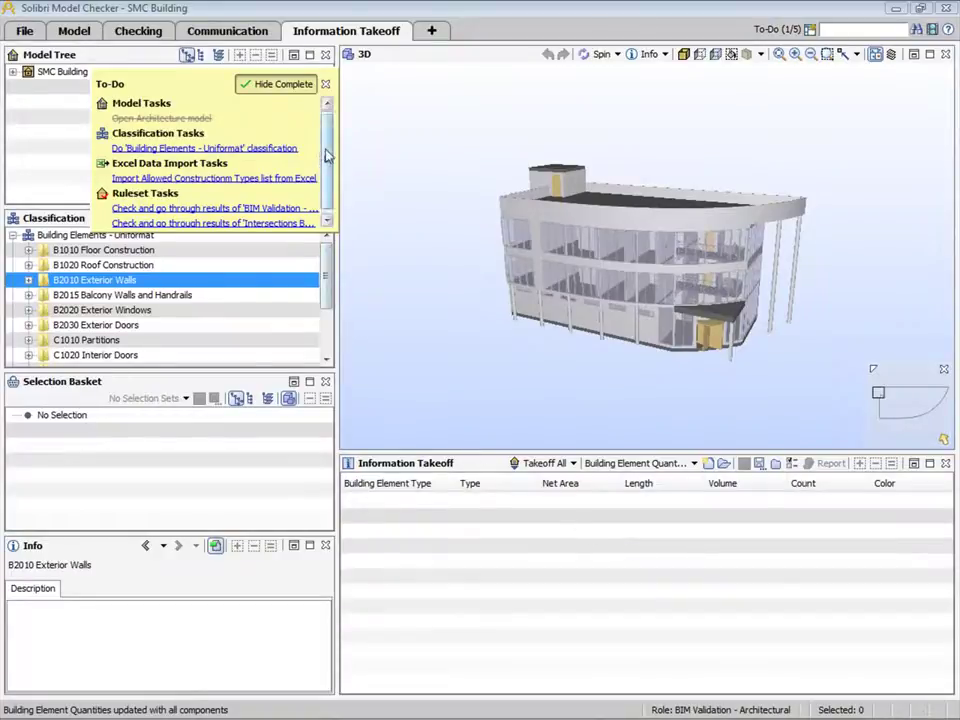
Review the classification, Excel import and ruleset tasks in the To-Do list and close it.
drag(327, 163, 329, 176)
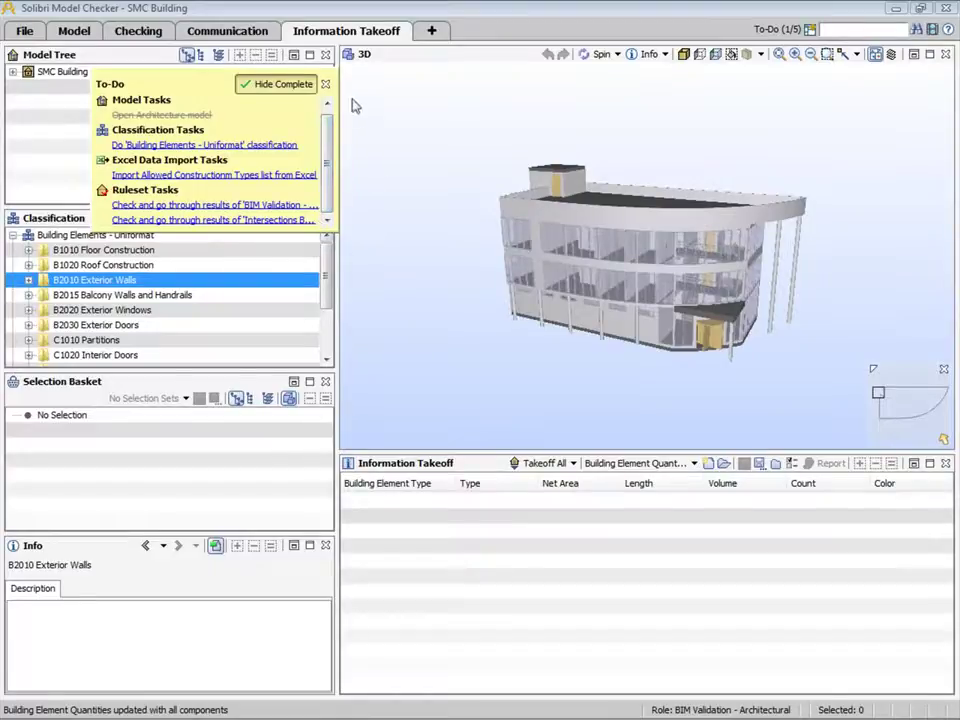
drag(327, 135, 327, 121)
click(364, 238)
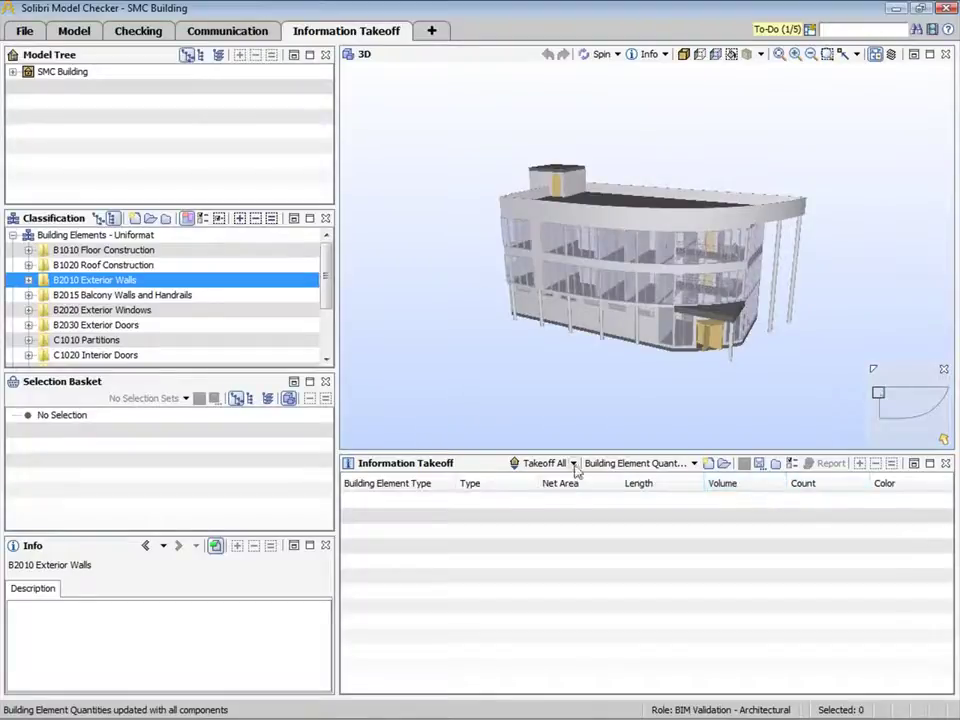
Run the takeoff for all components despite incomplete tasks, and show all B1010 Floor Construction rows in 3D.
click(545, 464)
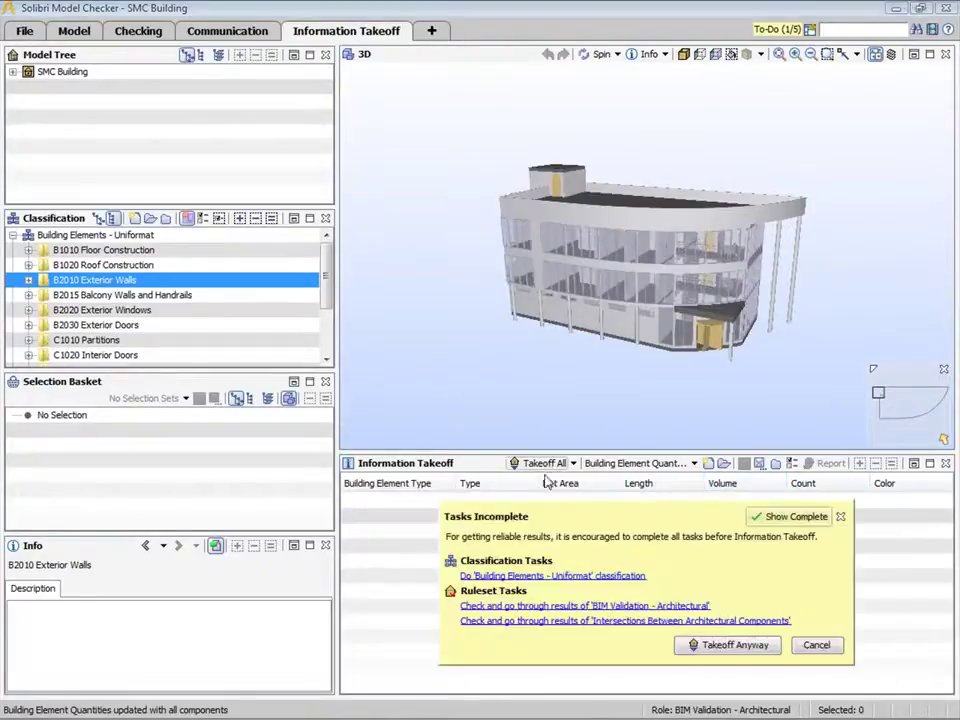
click(718, 646)
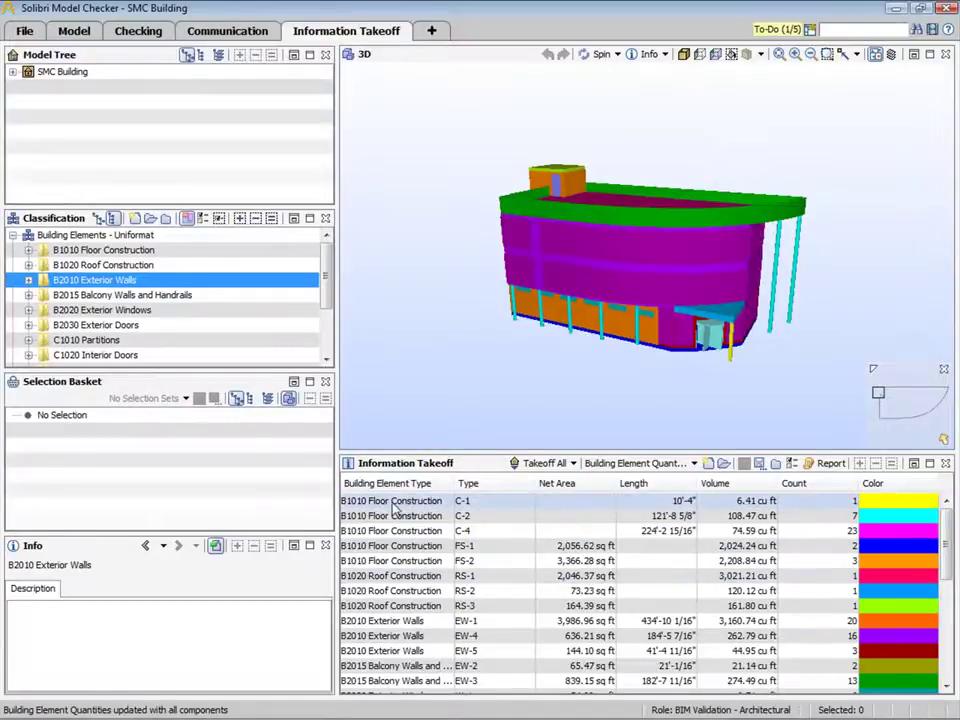
drag(394, 508, 402, 563)
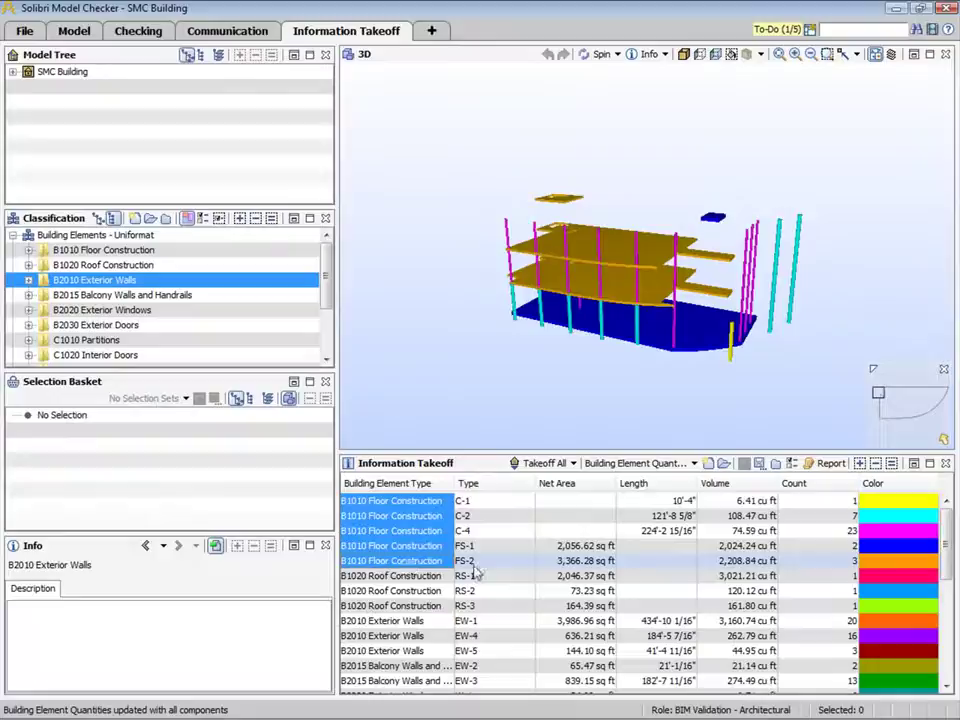
Save an Excel template report based on Building Element Quantities.xls to the Desktop as Quantities.xls, and close the opened workbook.
click(829, 464)
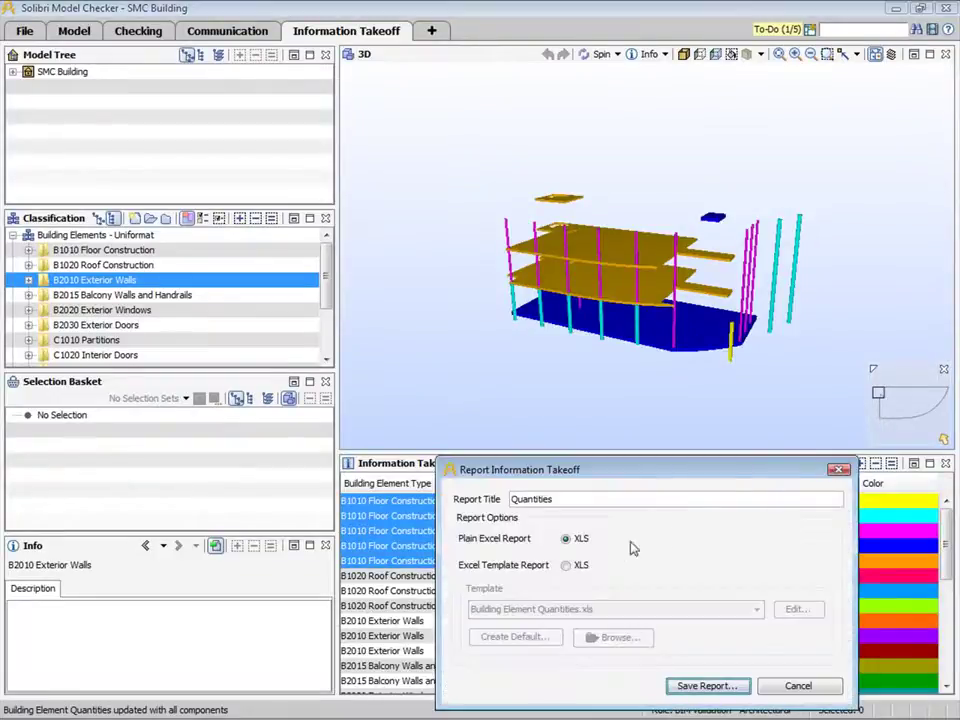
click(567, 566)
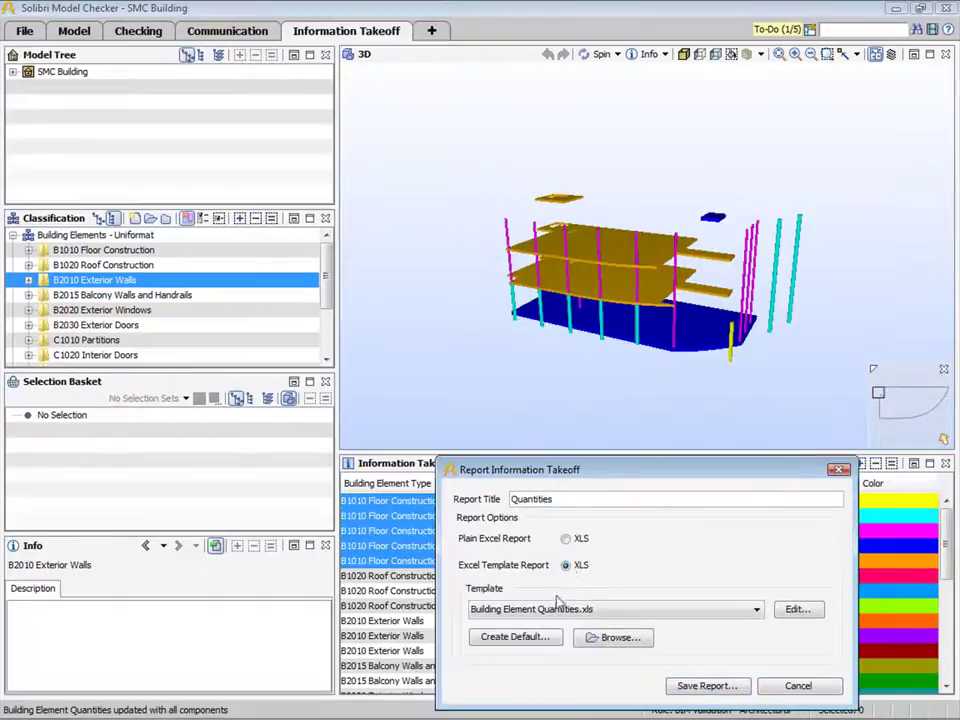
click(558, 611)
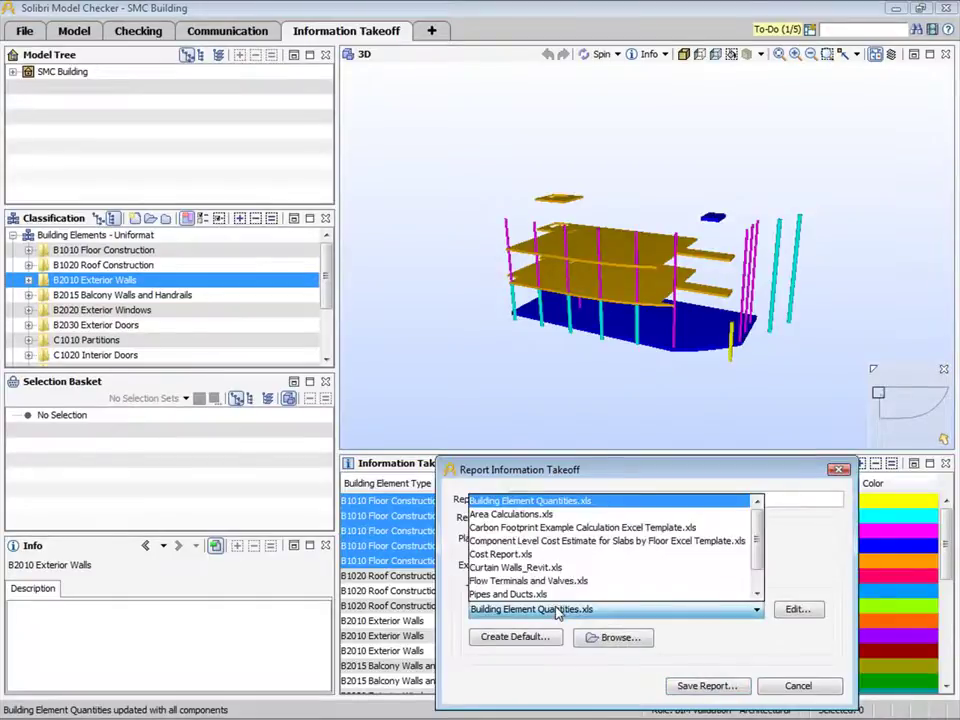
click(558, 611)
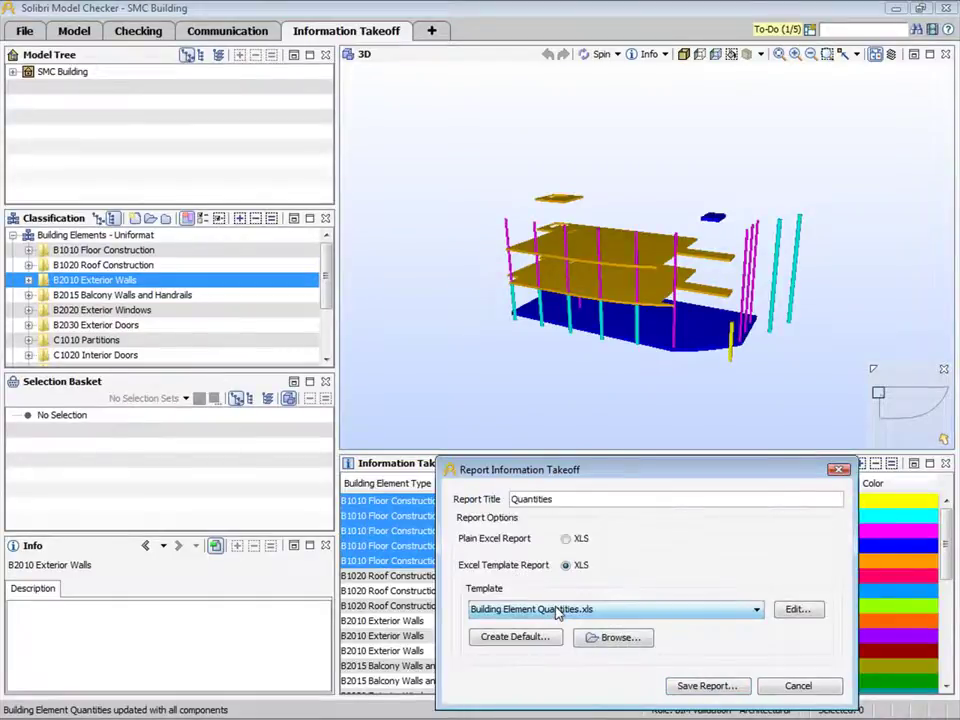
click(690, 686)
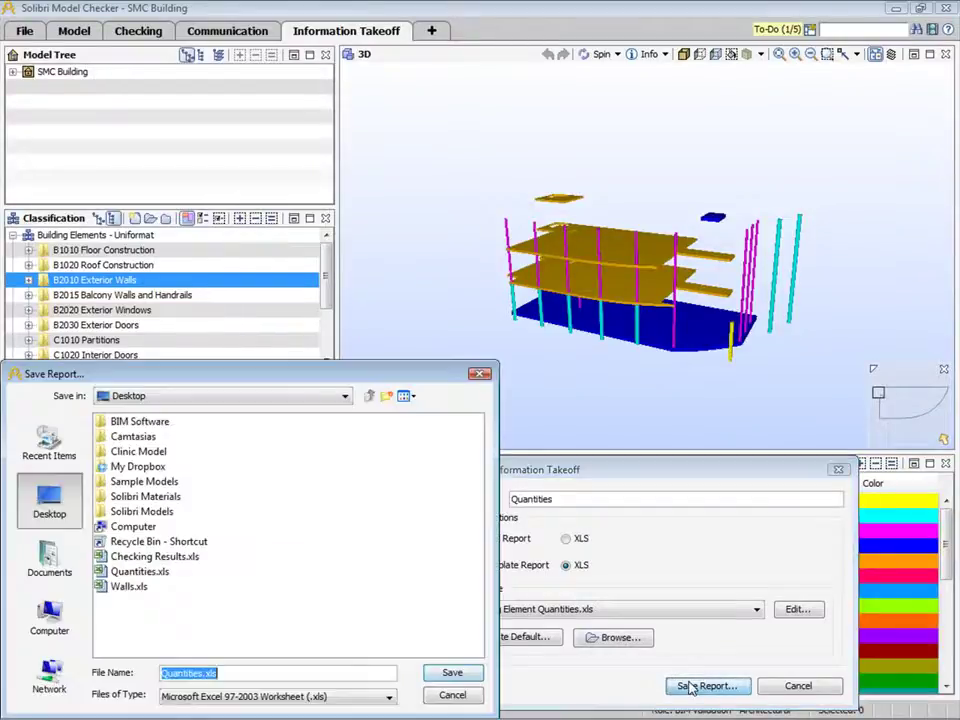
click(476, 672)
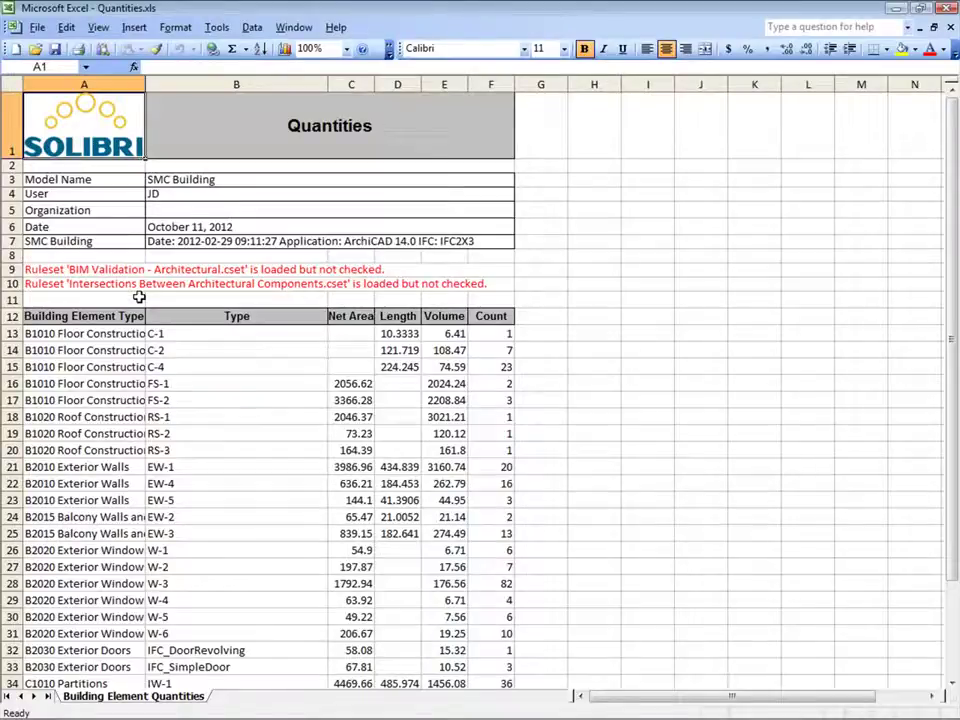
click(945, 10)
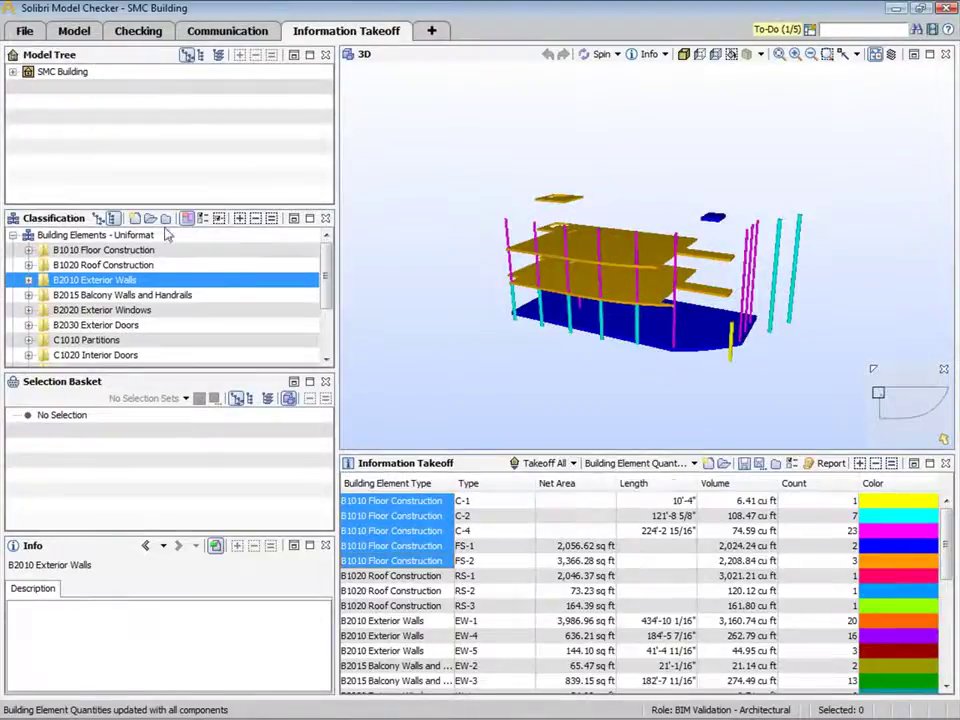
Expand the model down to the floors of SMC Building-7.1 and set the First floor as the selection basket content.
click(12, 72)
click(29, 87)
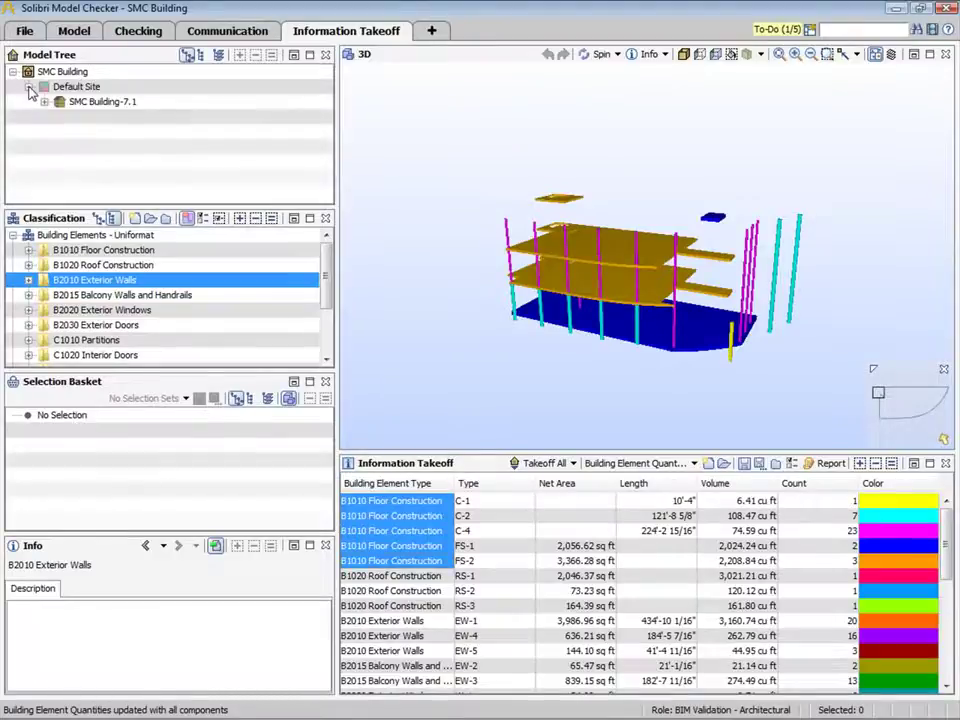
click(44, 101)
click(106, 131)
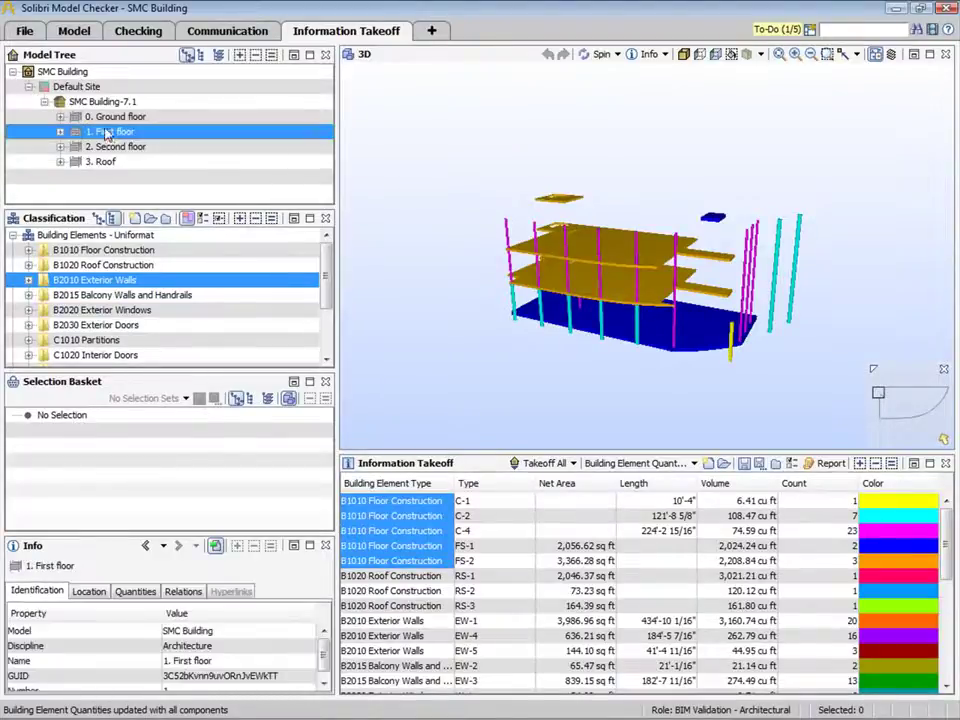
click(270, 58)
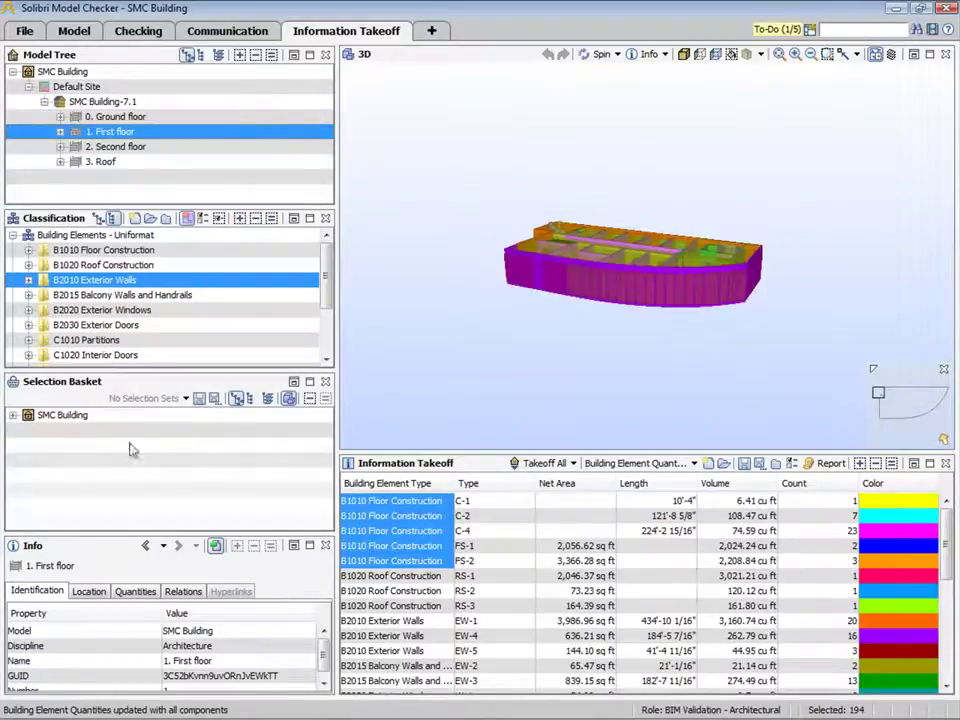
Run the takeoff for only the selection basket despite incomplete tasks, and select all the takeoff rows to show them in 3D.
click(574, 464)
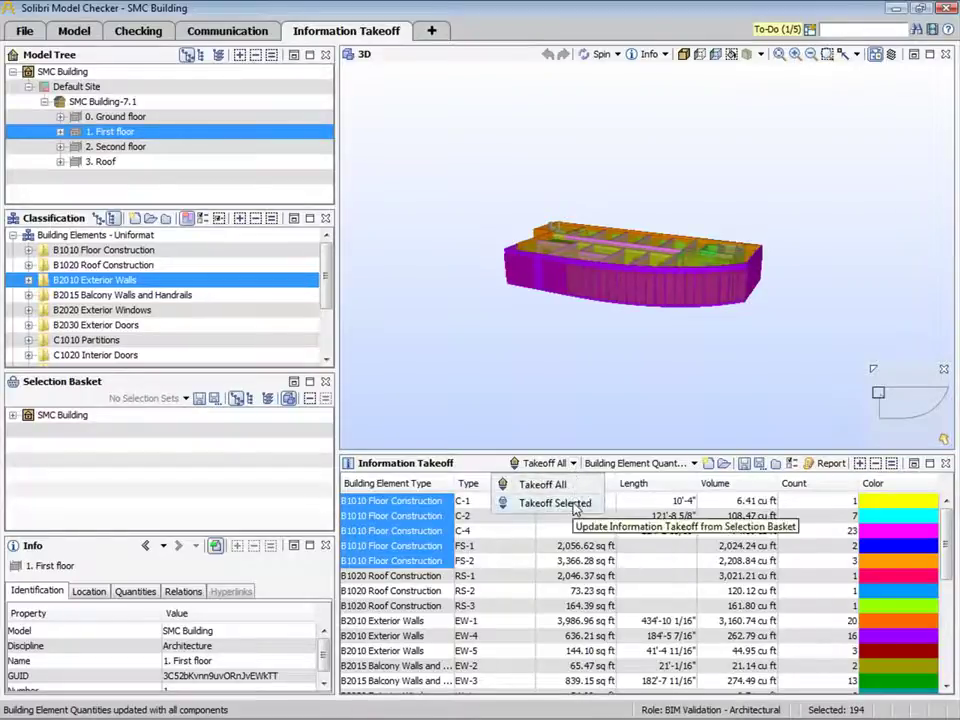
click(574, 505)
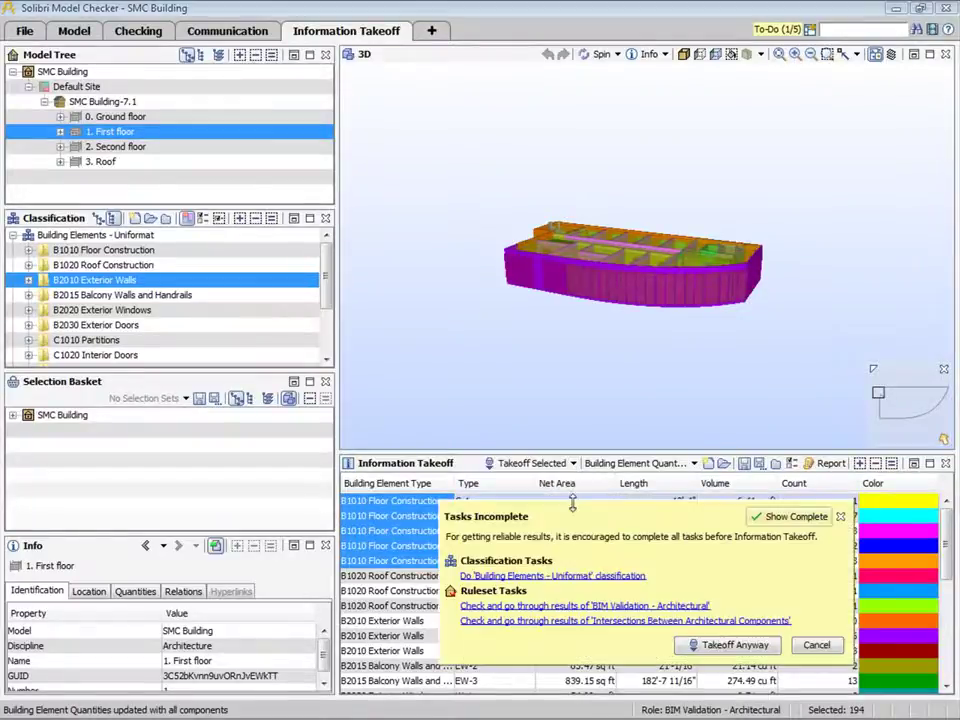
click(708, 641)
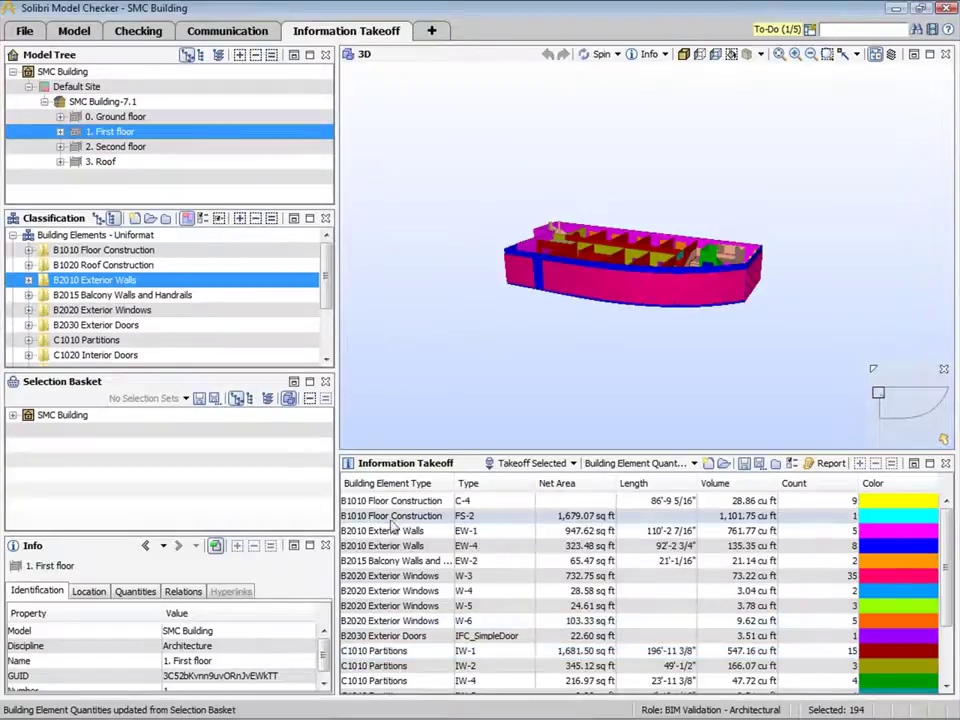
drag(400, 502, 440, 712)
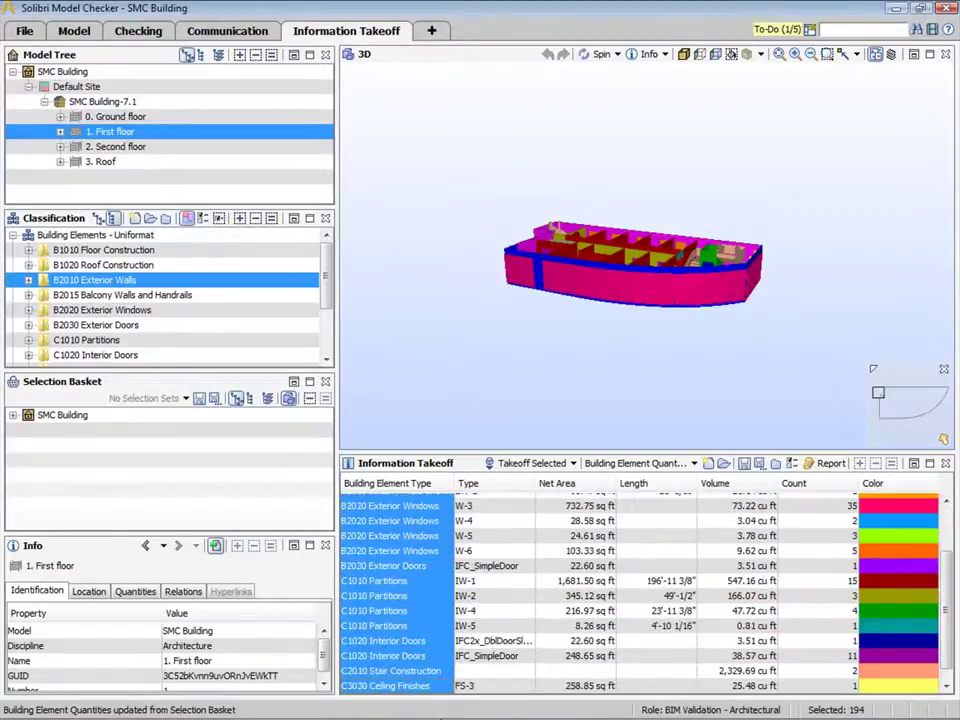
Add a Location column for Floor to the takeoff table before Building Element Type, with grouping and A -> Z sorting.
right_click(390, 487)
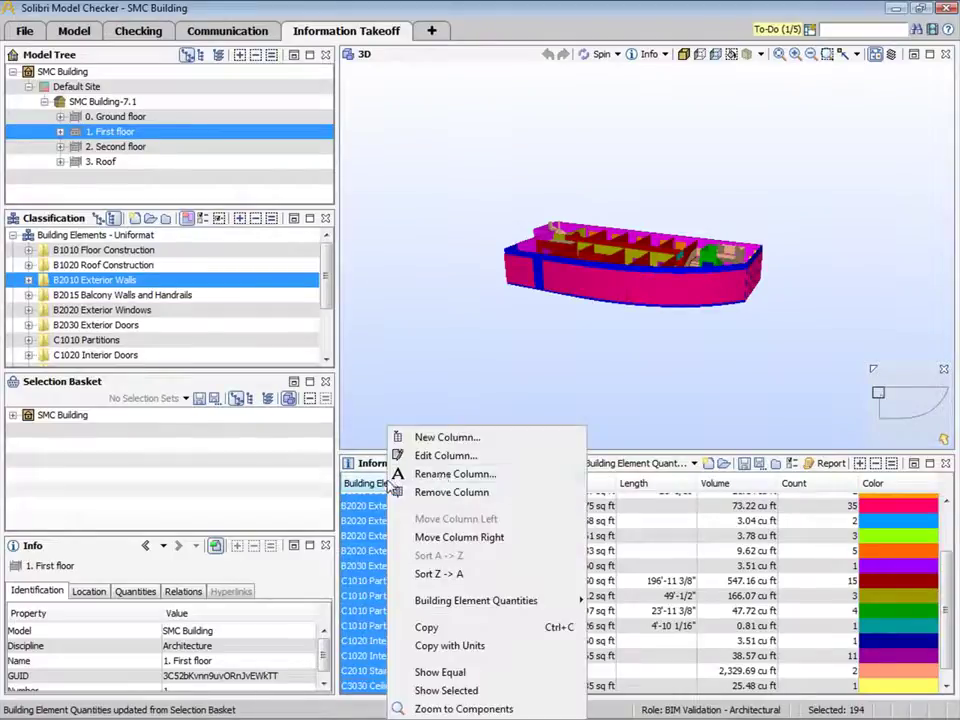
click(468, 439)
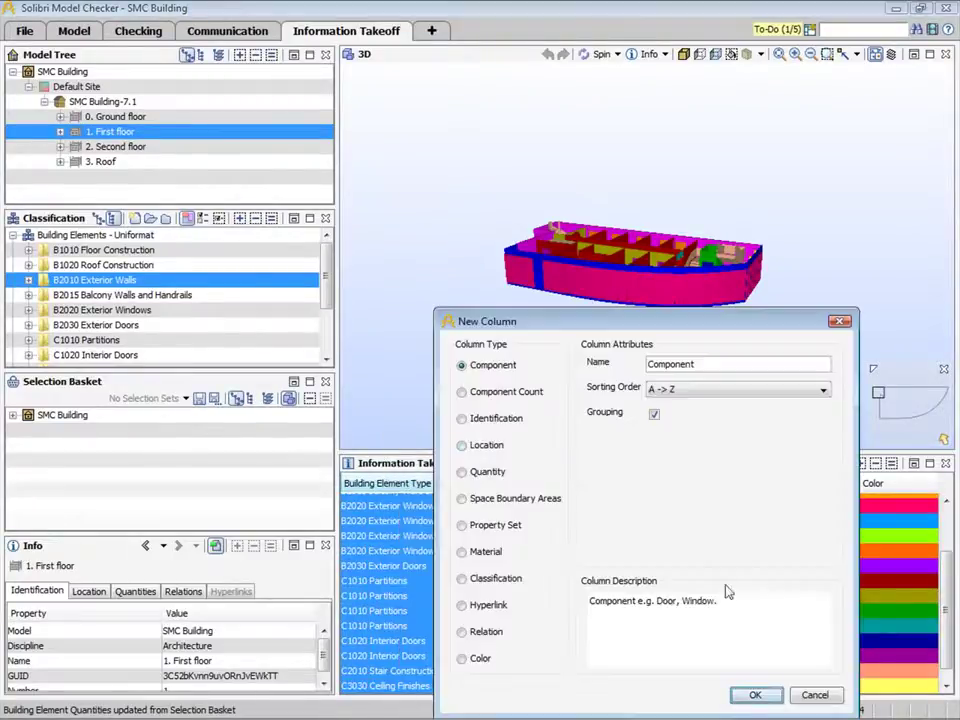
click(462, 445)
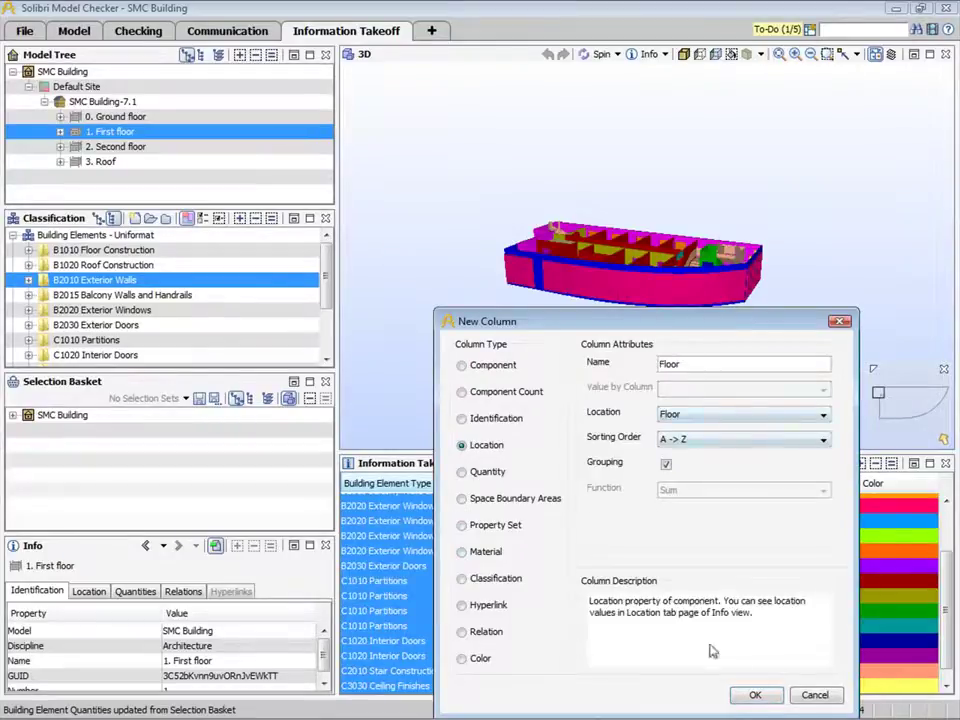
click(755, 694)
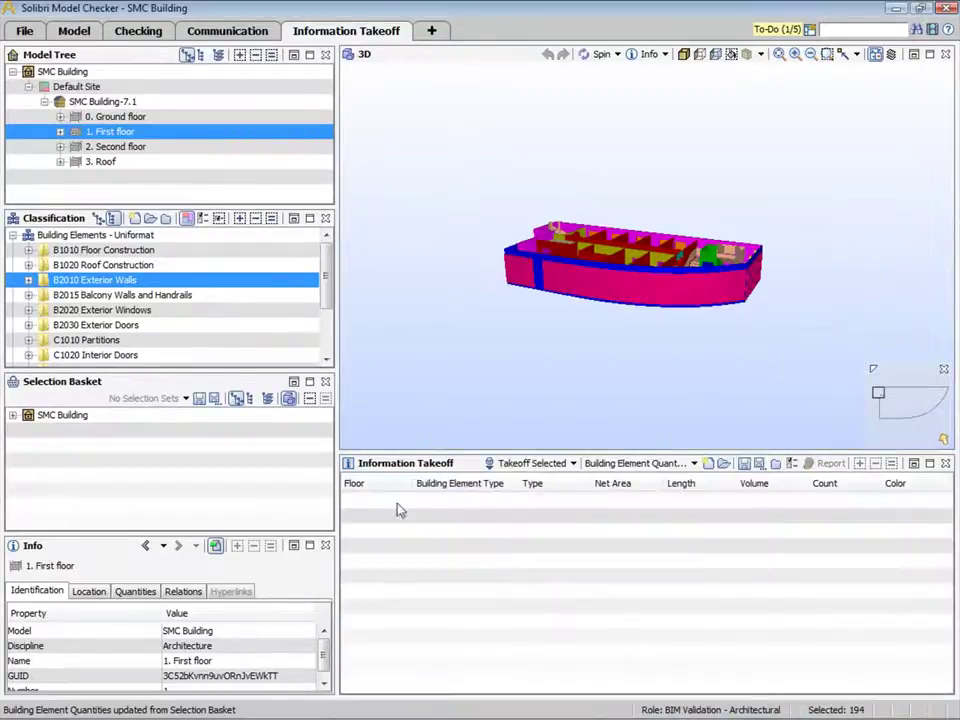
Rerun the takeoff for all components with the floor-grouped columns, despite the incomplete tasks.
click(573, 463)
click(548, 488)
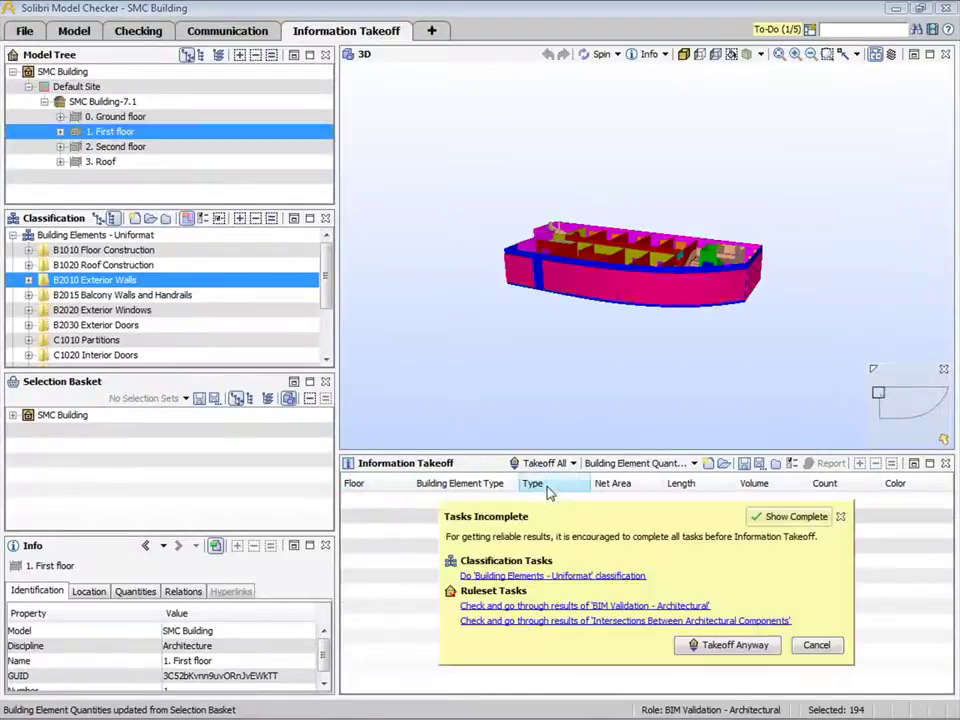
click(712, 645)
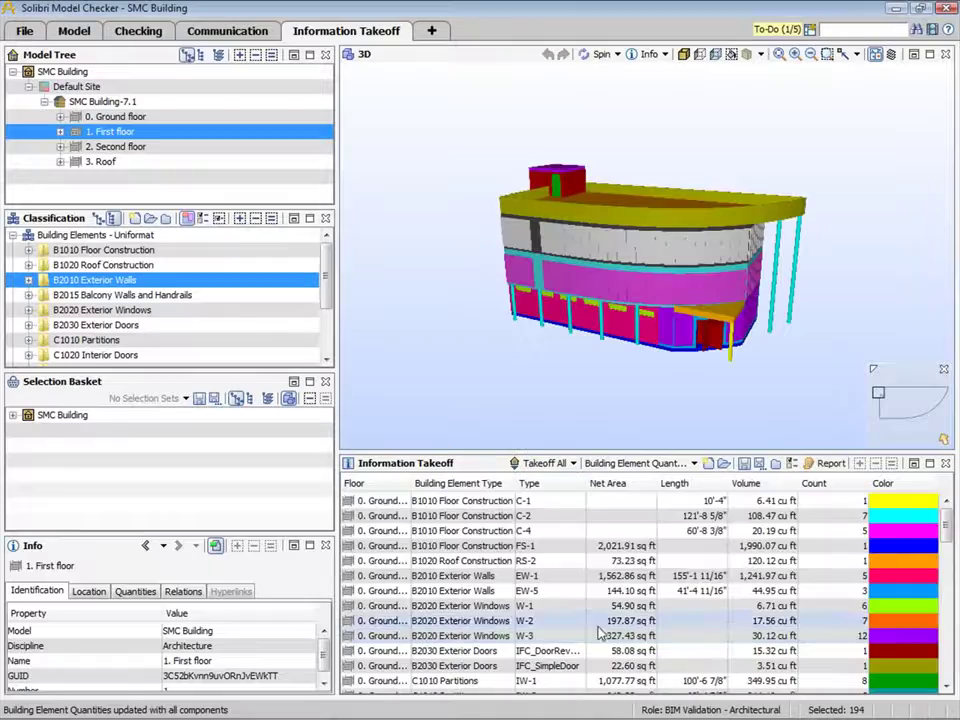